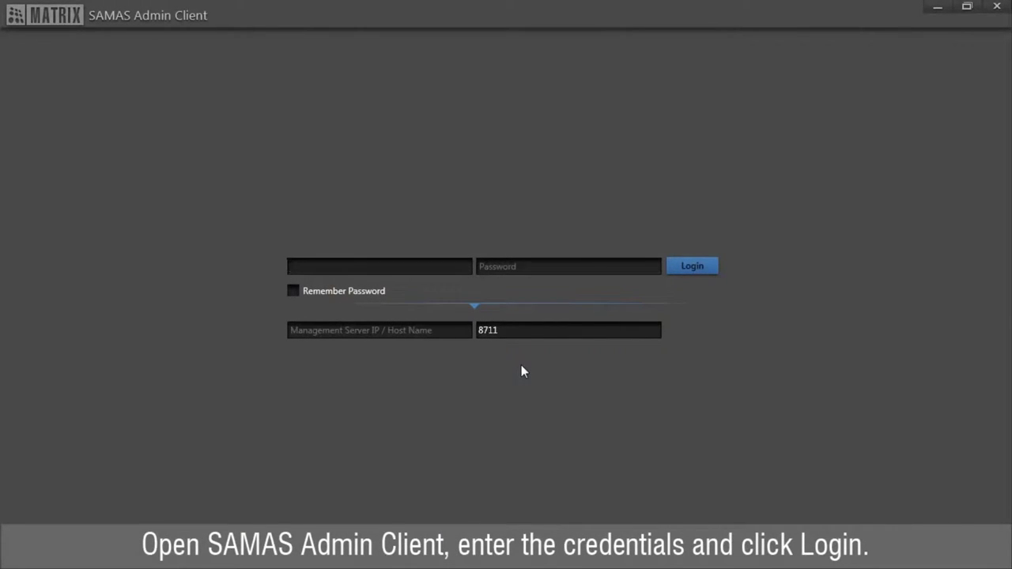
# Sign in with the administrator username and password to server 192.168.154.120
pyautogui.press('Tab')
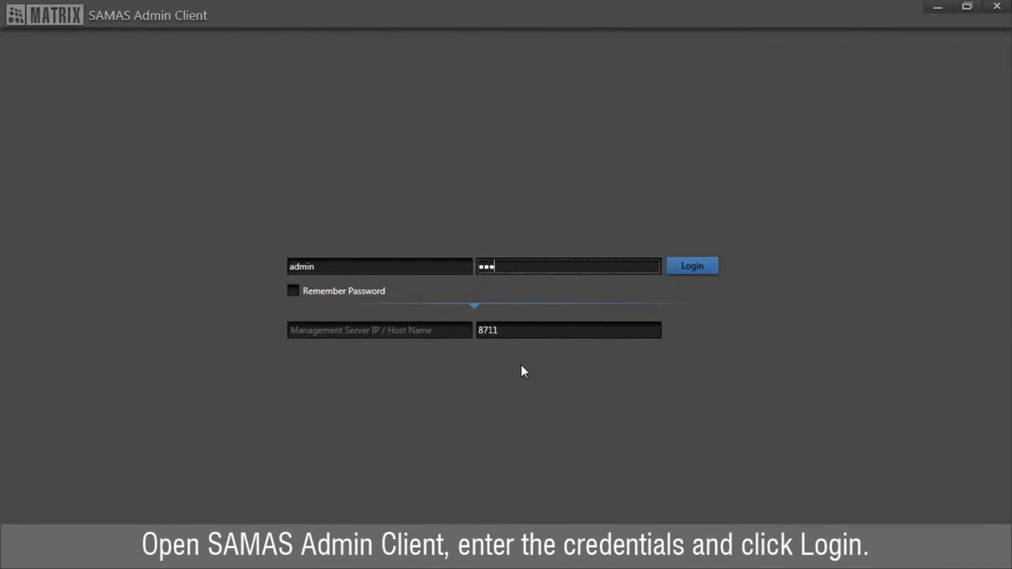
pyautogui.press('Tab')
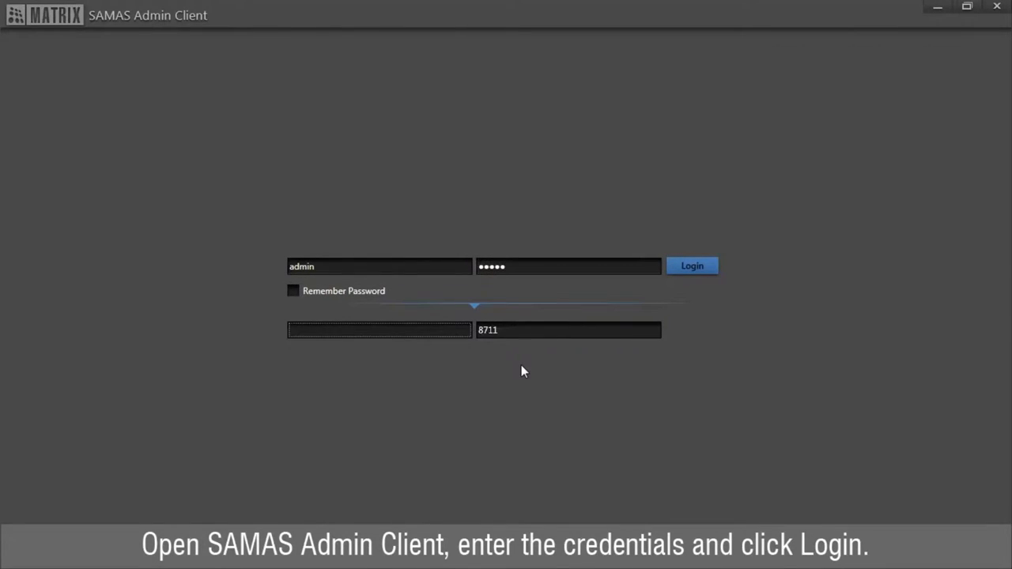
pyautogui.click(451, 351)
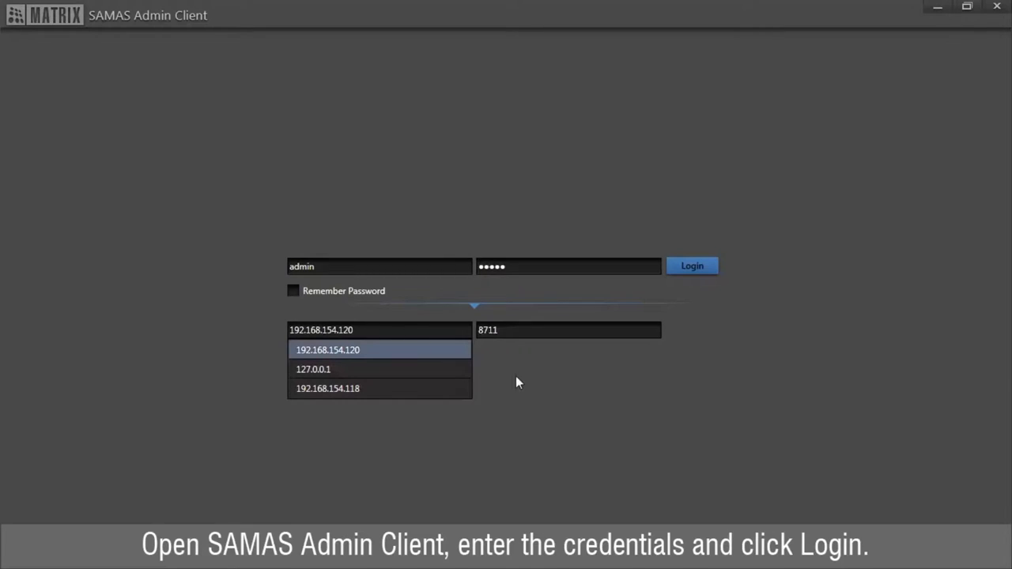
pyautogui.press('Return')
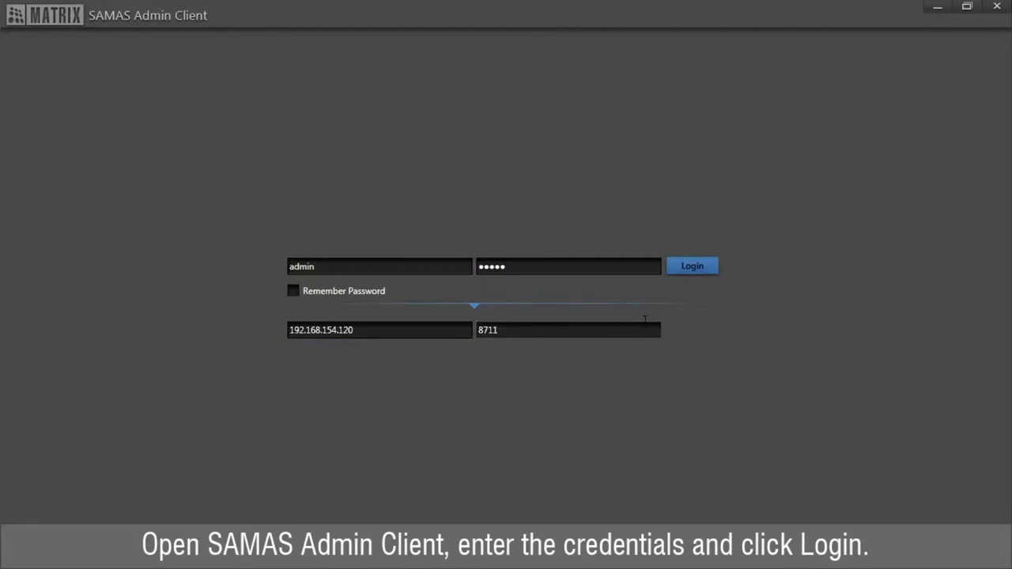
pyautogui.click(706, 269)
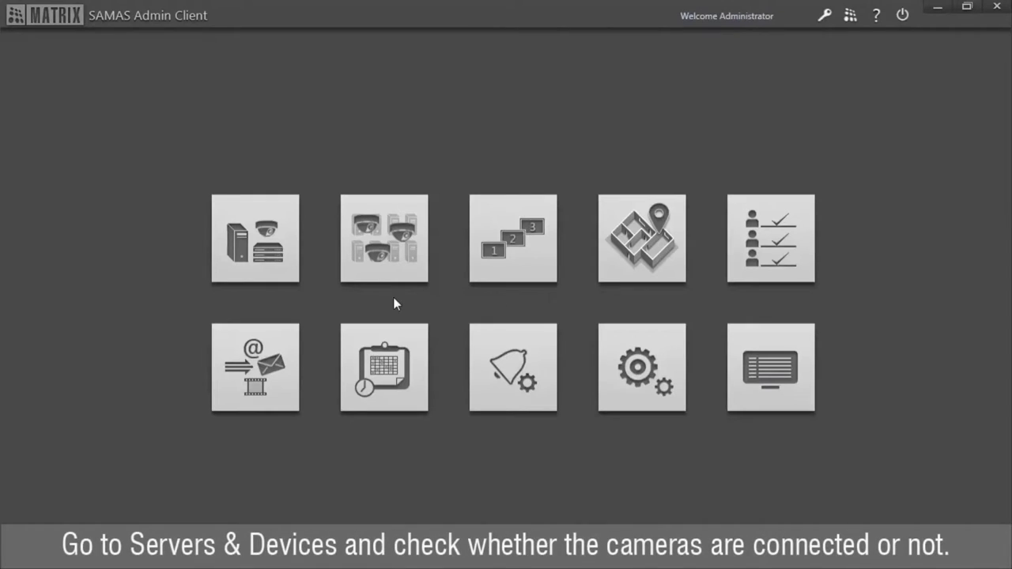
pyautogui.click(294, 275)
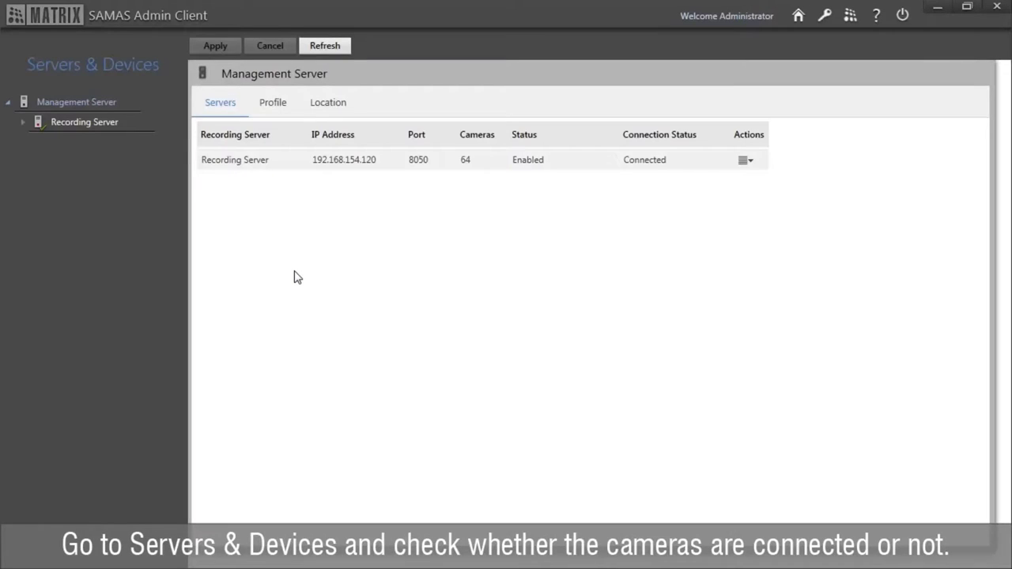
pyautogui.click(22, 122)
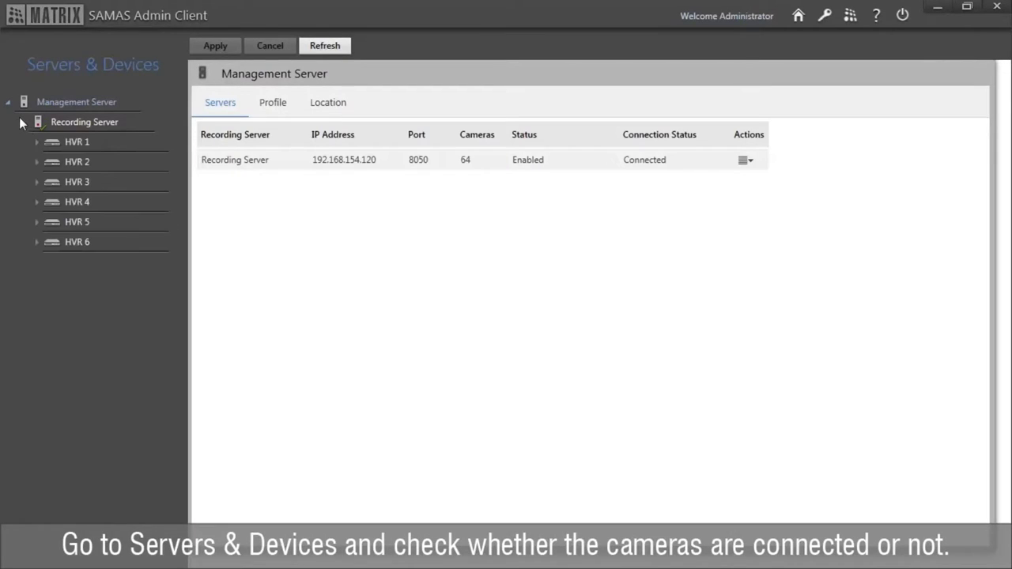
pyautogui.doubleClick(77, 124)
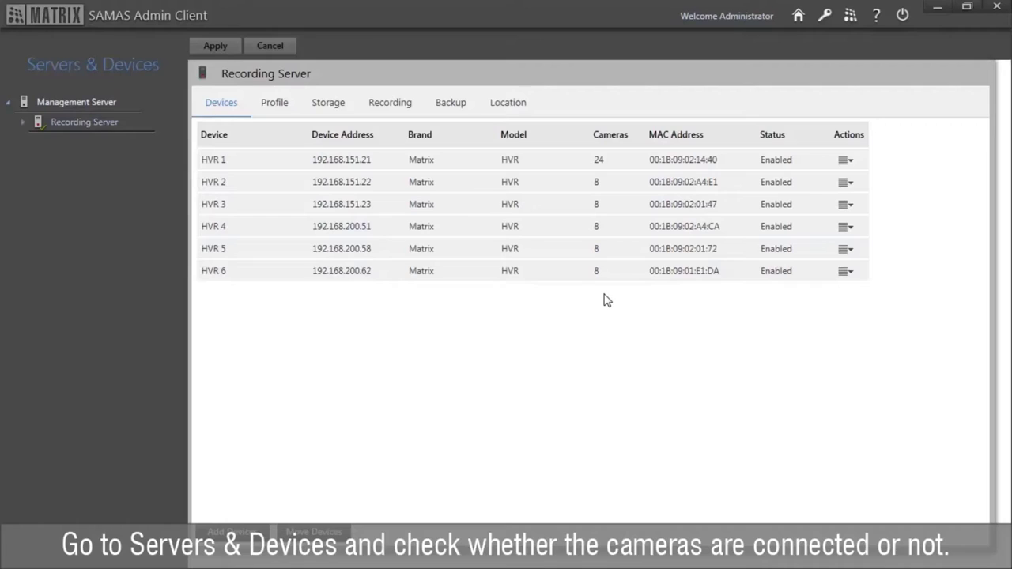
pyautogui.click(798, 18)
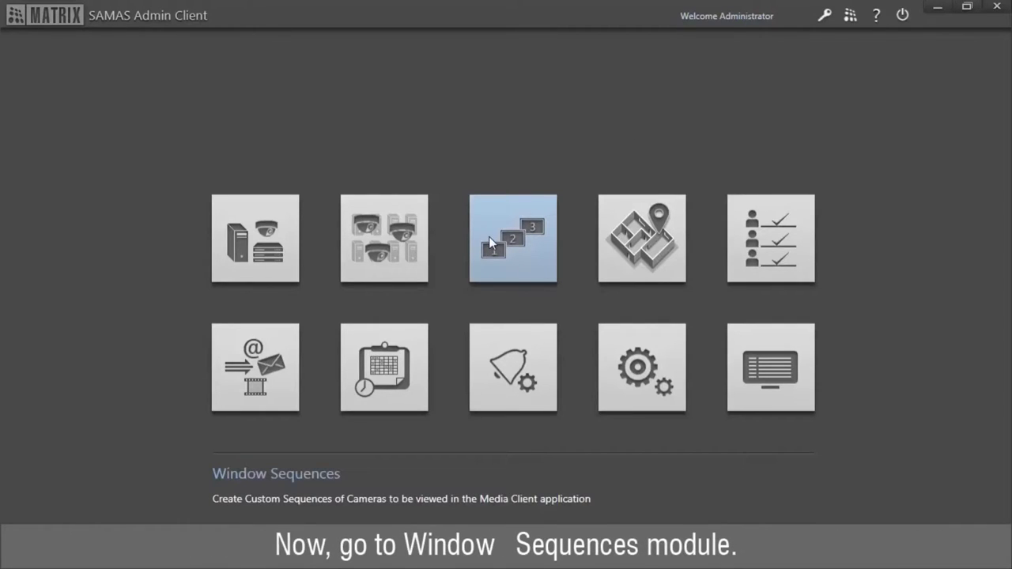
# Add a new window sequence named 'Sequence 1', keeping its stay time at 10 sec
pyautogui.click(528, 270)
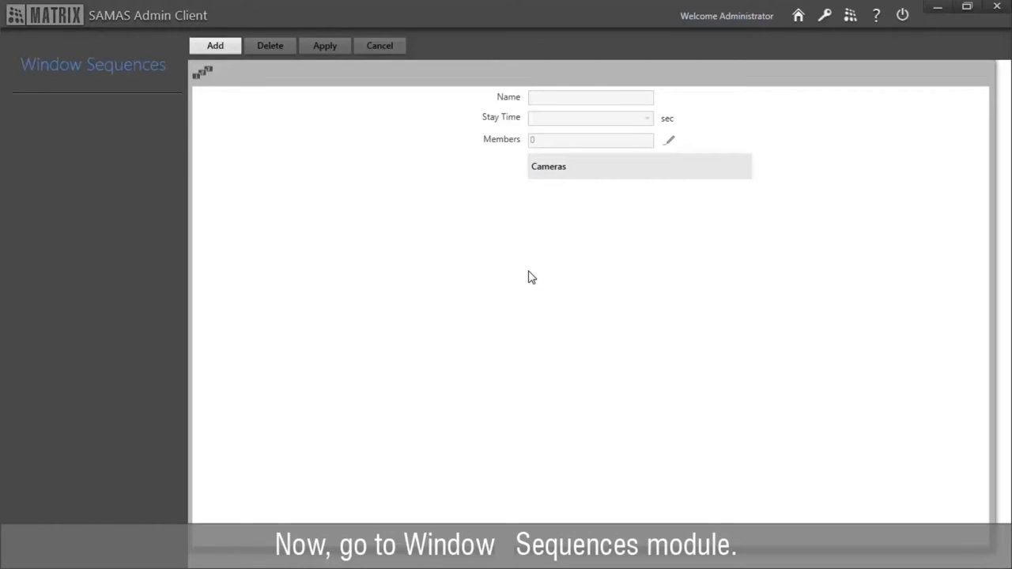
pyautogui.click(225, 49)
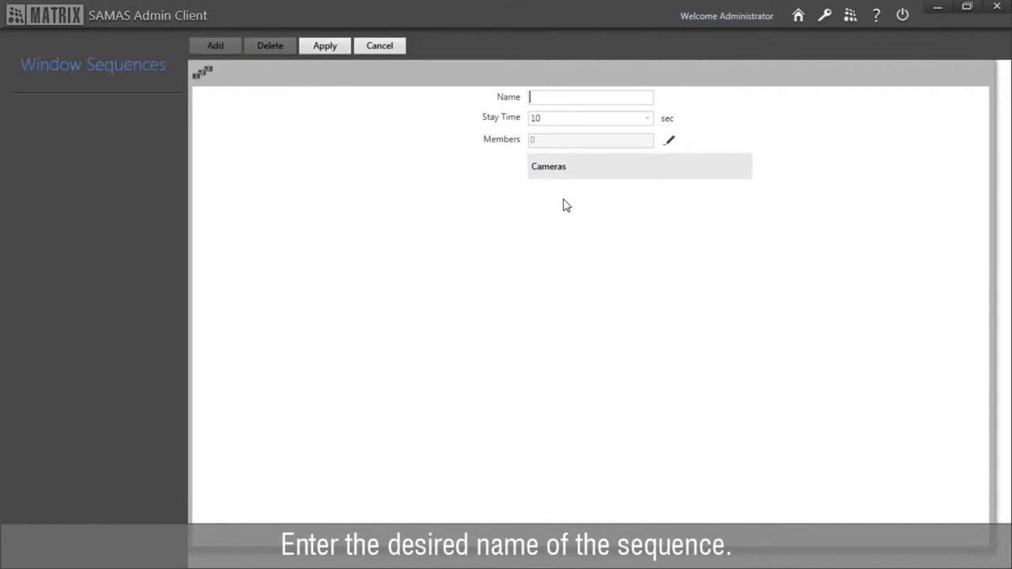
pyautogui.write('Sequence 1')
pyautogui.click(585, 120)
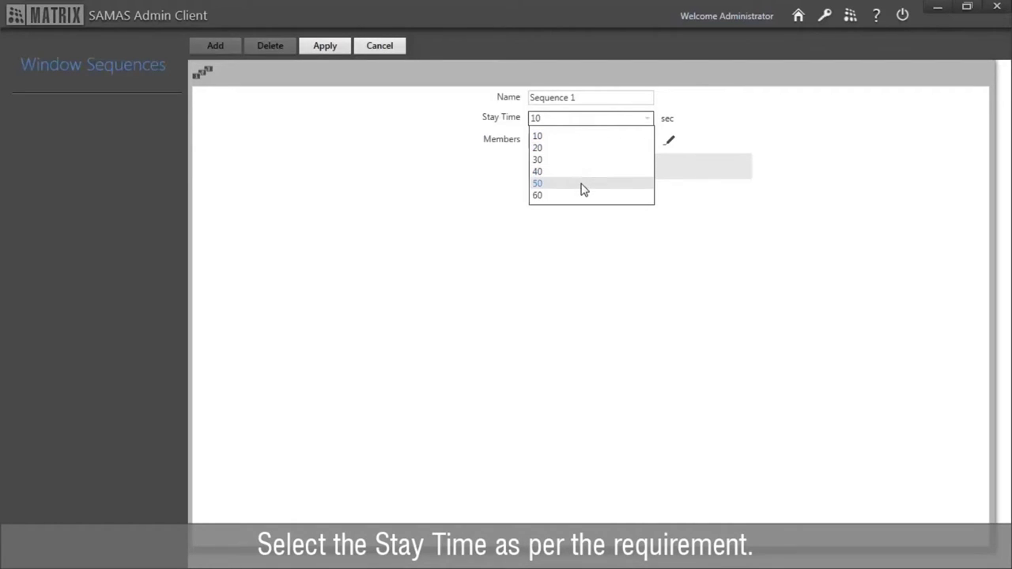
pyautogui.click(588, 140)
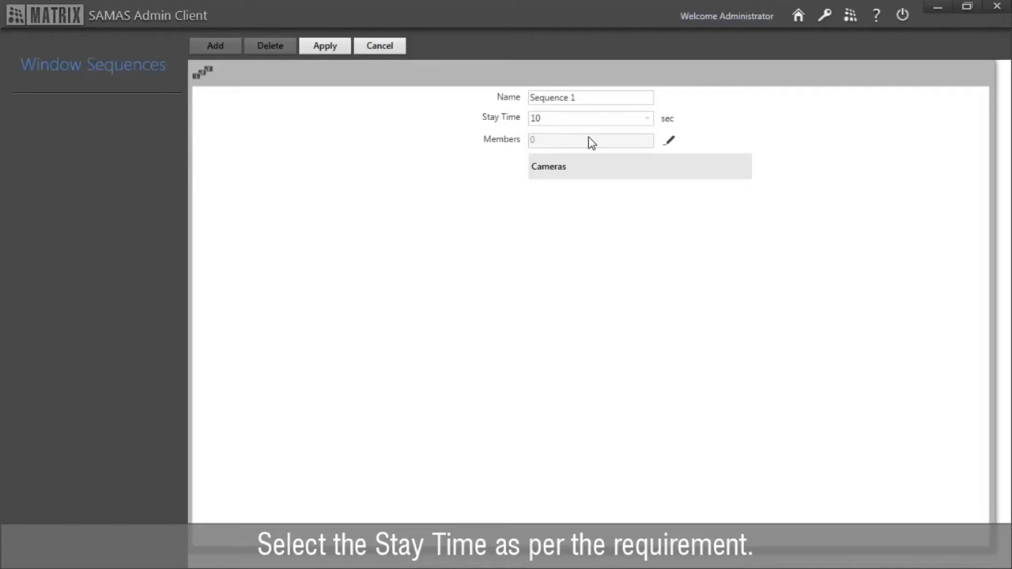
# Add cameras HVR 1-Cam1, HVR 1-Cam3 and HVR 1-Cam5 to Sequence 1 and apply it
pyautogui.click(668, 142)
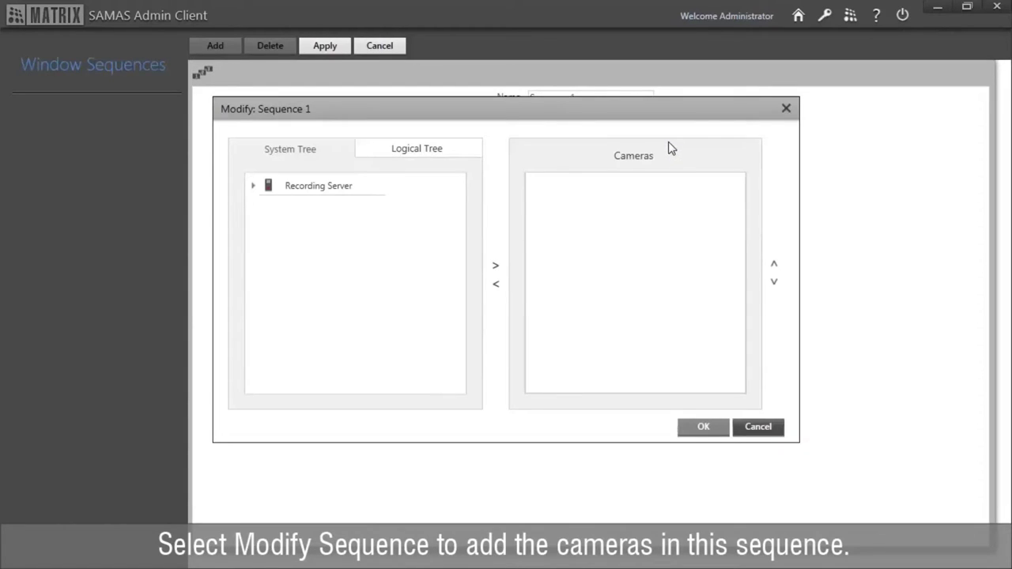
pyautogui.doubleClick(338, 186)
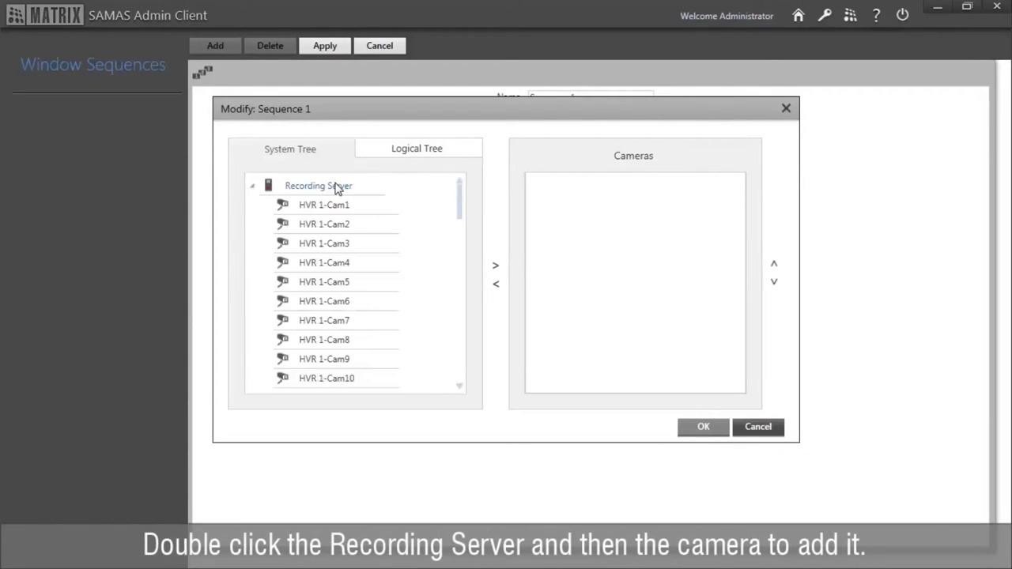
pyautogui.doubleClick(343, 206)
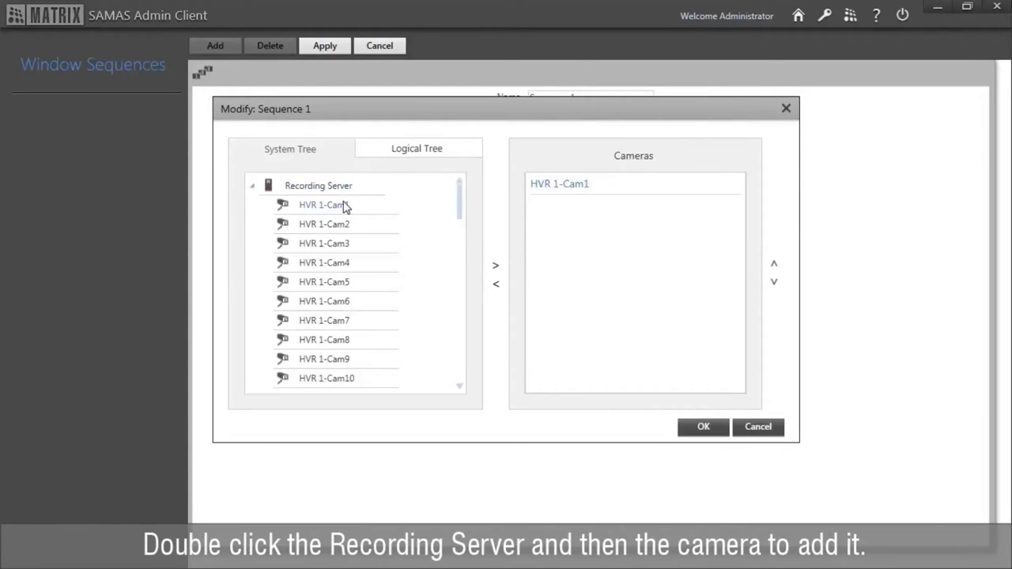
pyautogui.doubleClick(344, 245)
pyautogui.doubleClick(349, 283)
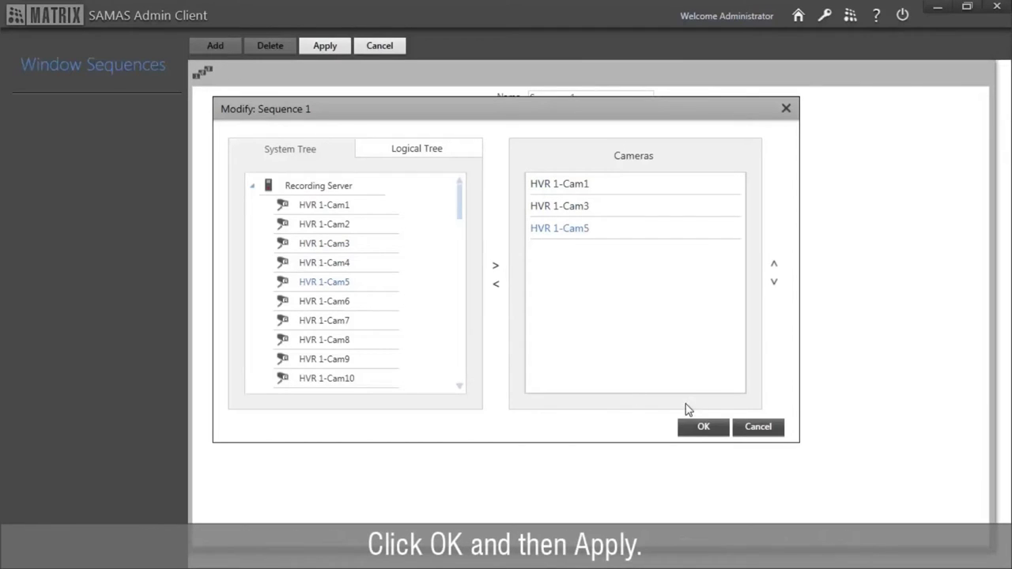
pyautogui.click(717, 428)
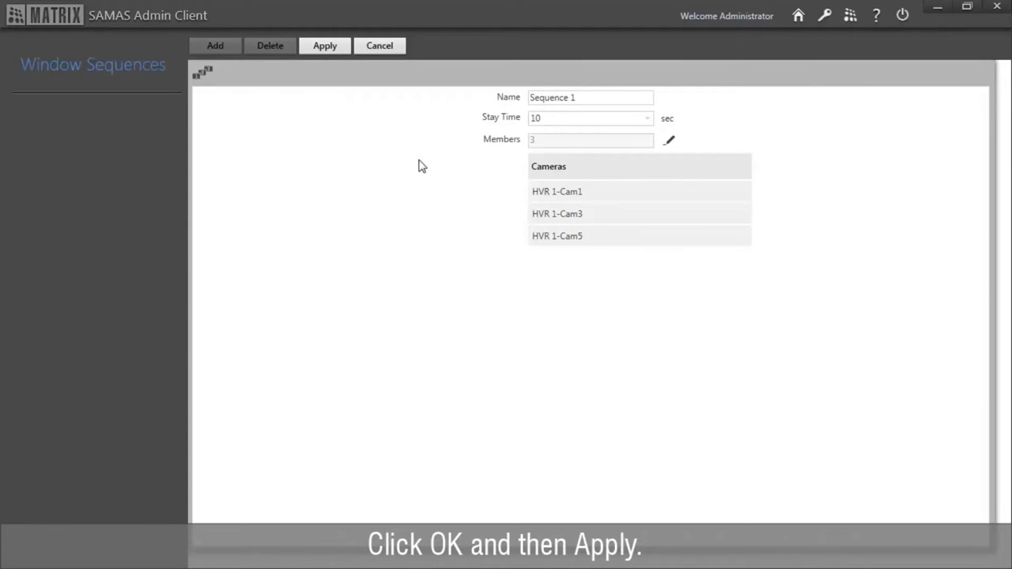
pyautogui.click(342, 52)
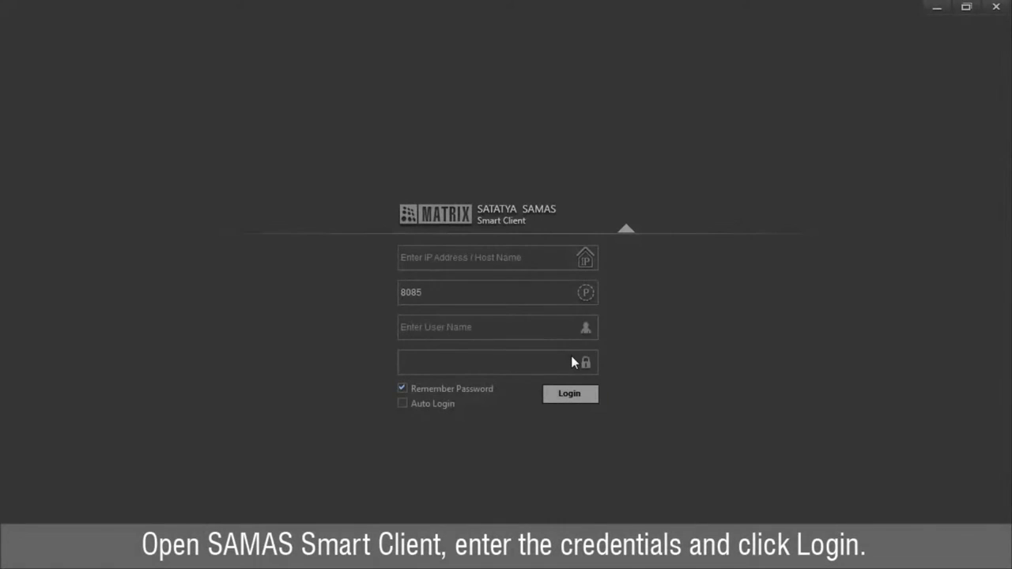
# Log in to 192.168.154.120 on port 8085 with the administrator user name
pyautogui.click(543, 263)
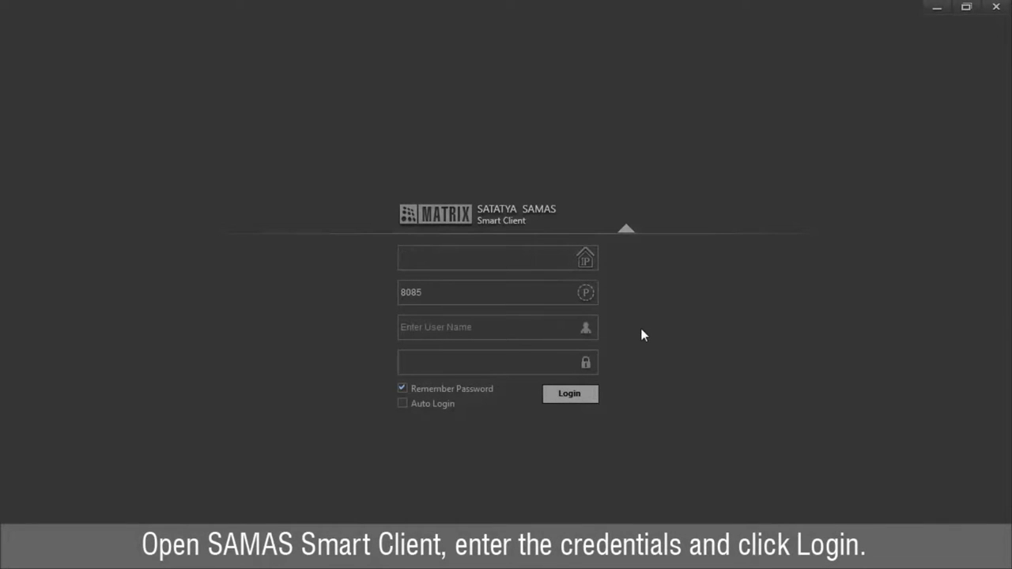
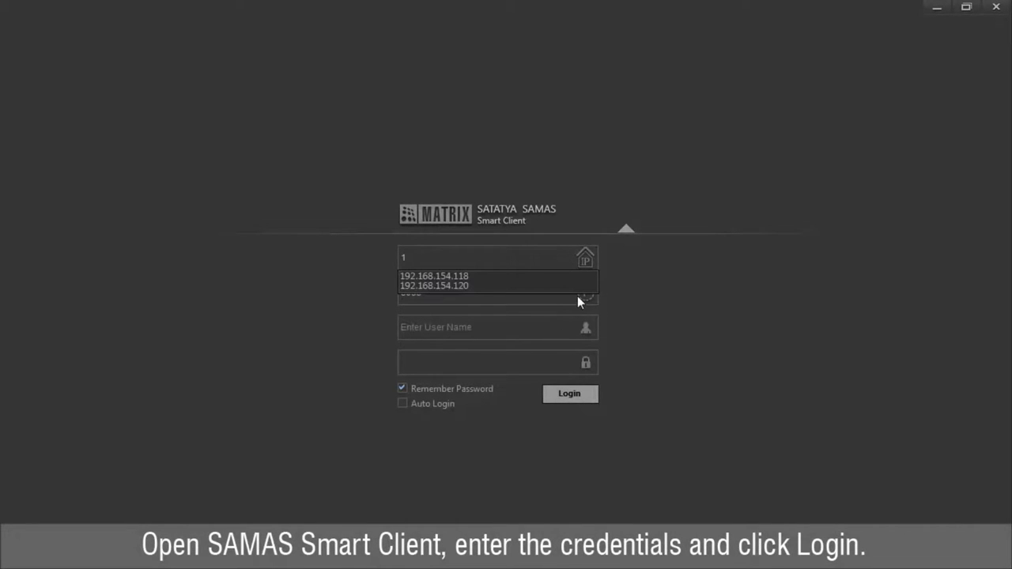
pyautogui.click(571, 289)
pyautogui.click(558, 290)
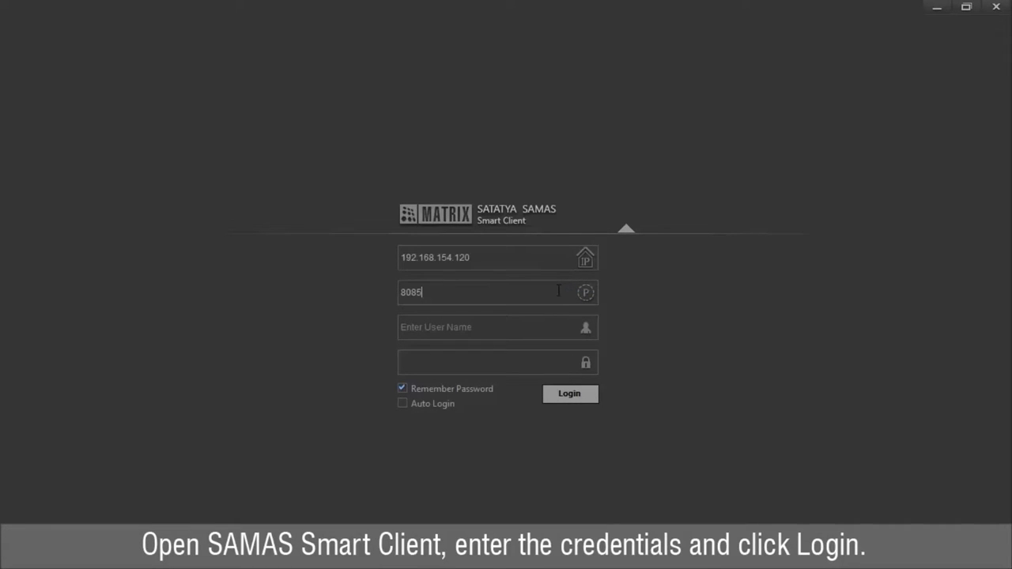
pyautogui.click(552, 324)
pyautogui.write('admin')
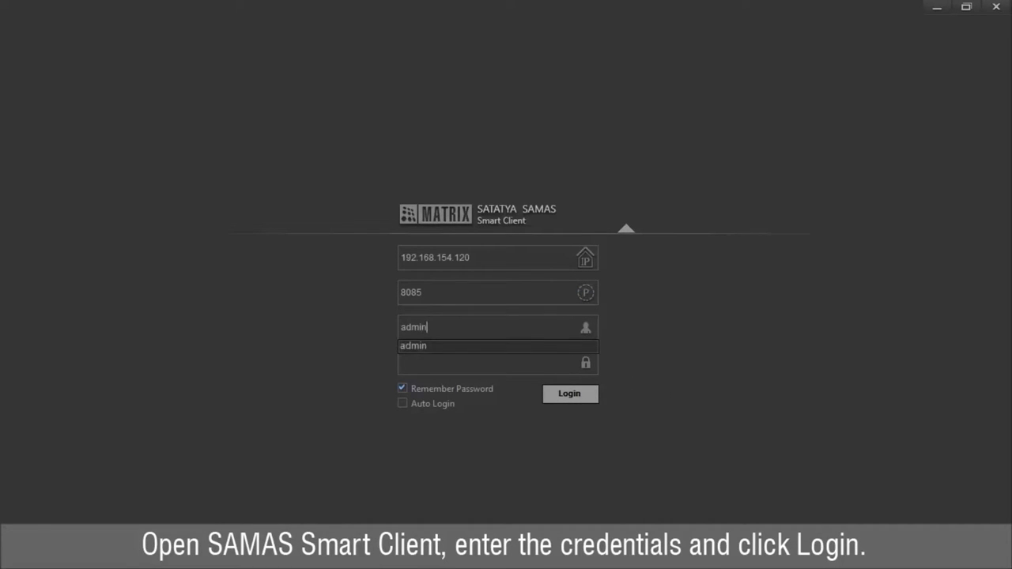
pyautogui.press('Tab')
pyautogui.click(591, 394)
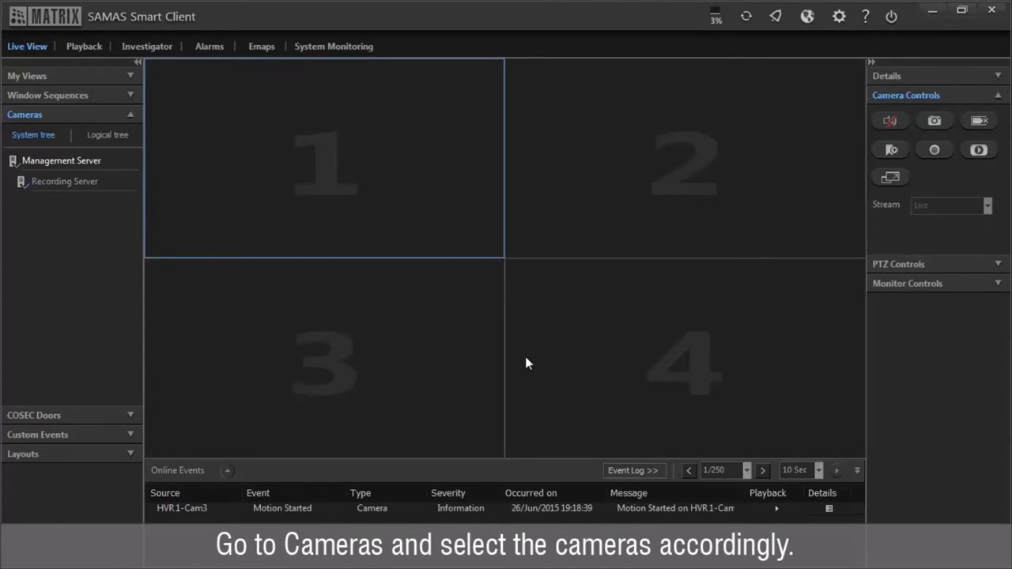
# Show HVR 1-Cam2 in tile 1, HVR 1-Cam4 in tile 2 and HVR 2-Cam1 in tile 4
pyautogui.doubleClick(79, 186)
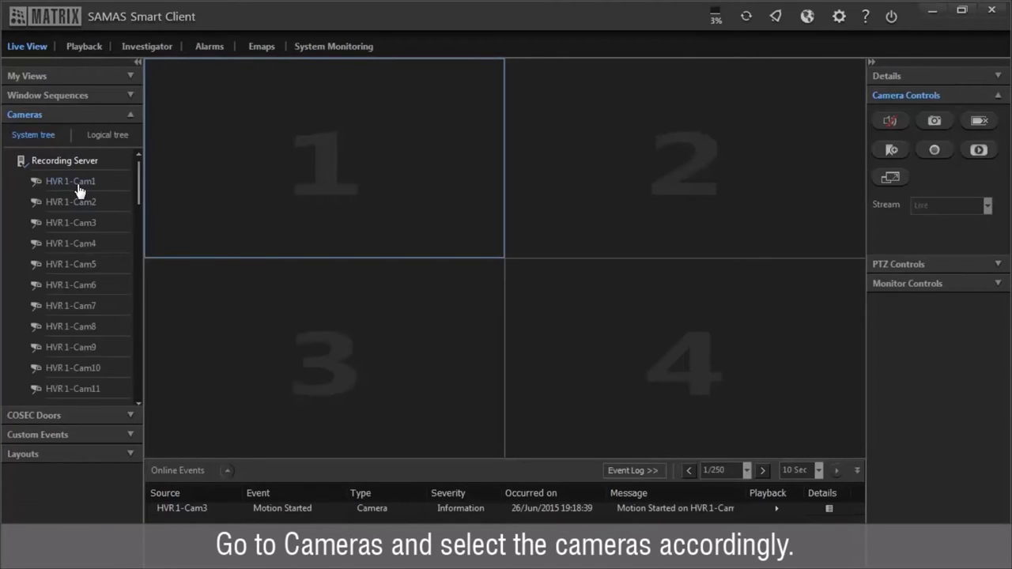
pyautogui.click(88, 203)
pyautogui.doubleClick(89, 202)
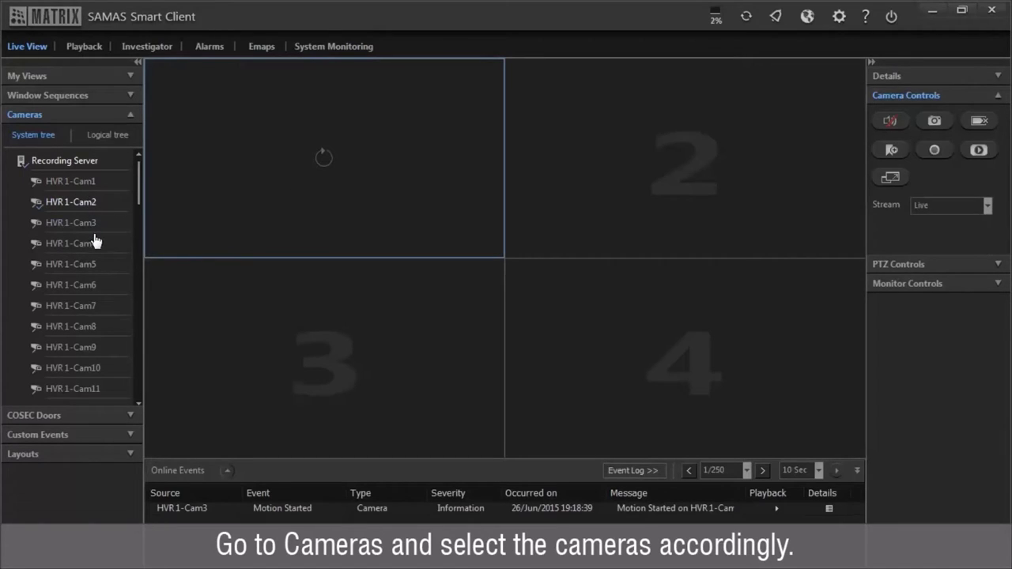
pyautogui.doubleClick(93, 245)
pyautogui.click(593, 364)
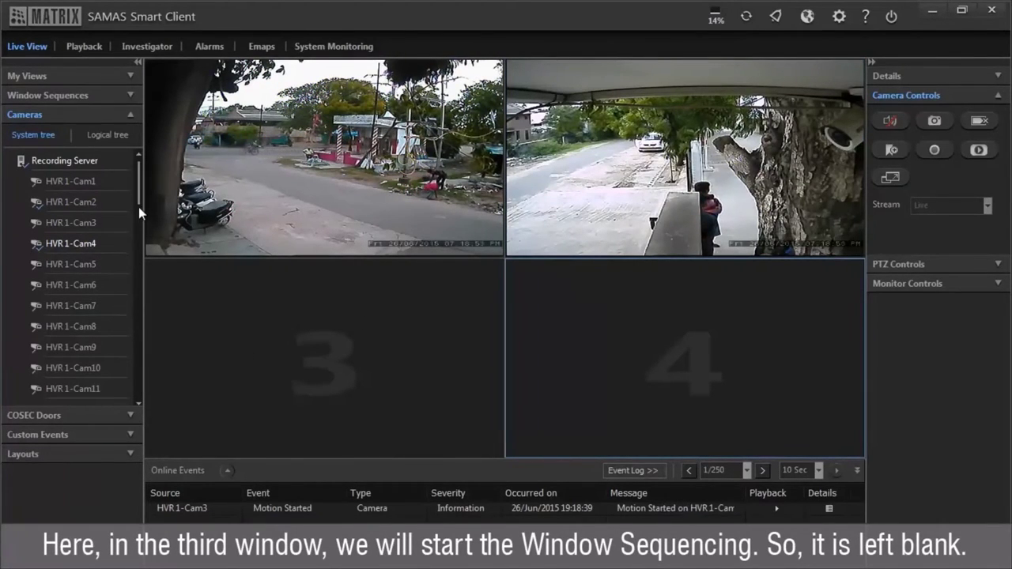
pyautogui.moveTo(139, 200); pyautogui.dragTo(134, 274)
pyautogui.scroll(-1, 97, 300)
pyautogui.doubleClick(90, 288)
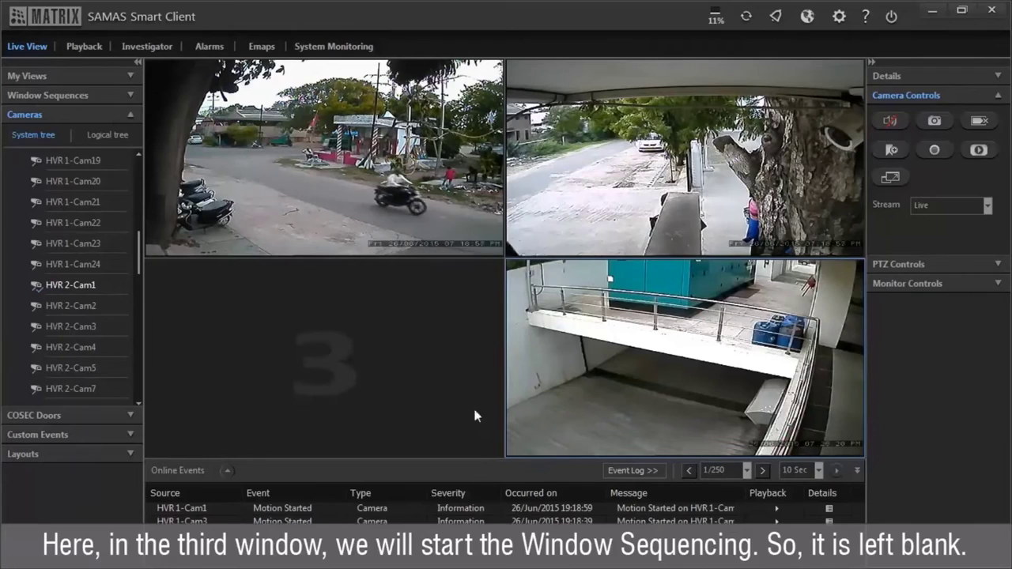
# Move to live-view page 2 and show HVR 3-Cam1 in tile 5
pyautogui.click(762, 470)
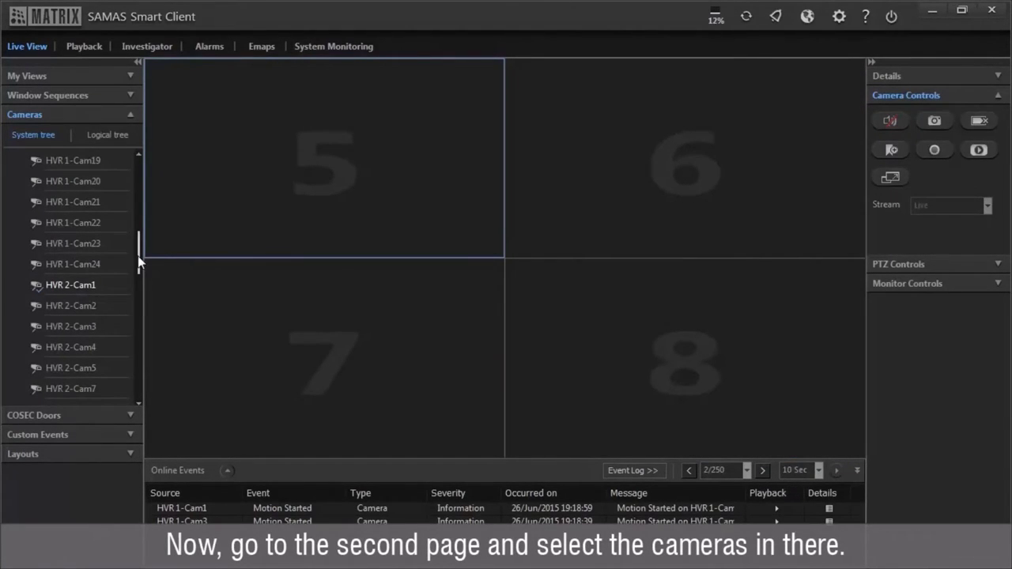
pyautogui.moveTo(137, 255); pyautogui.dragTo(136, 384)
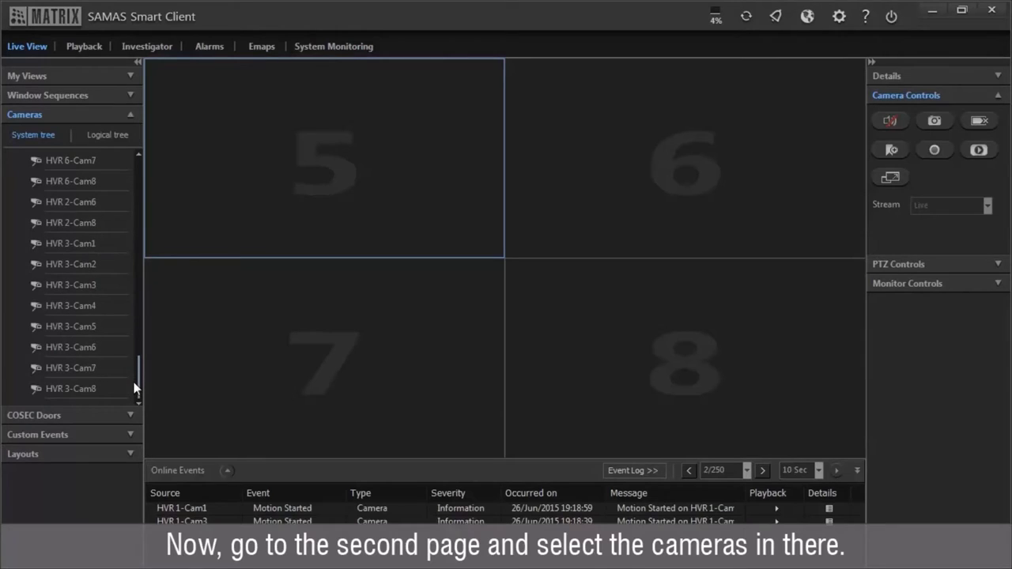
pyautogui.doubleClick(86, 226)
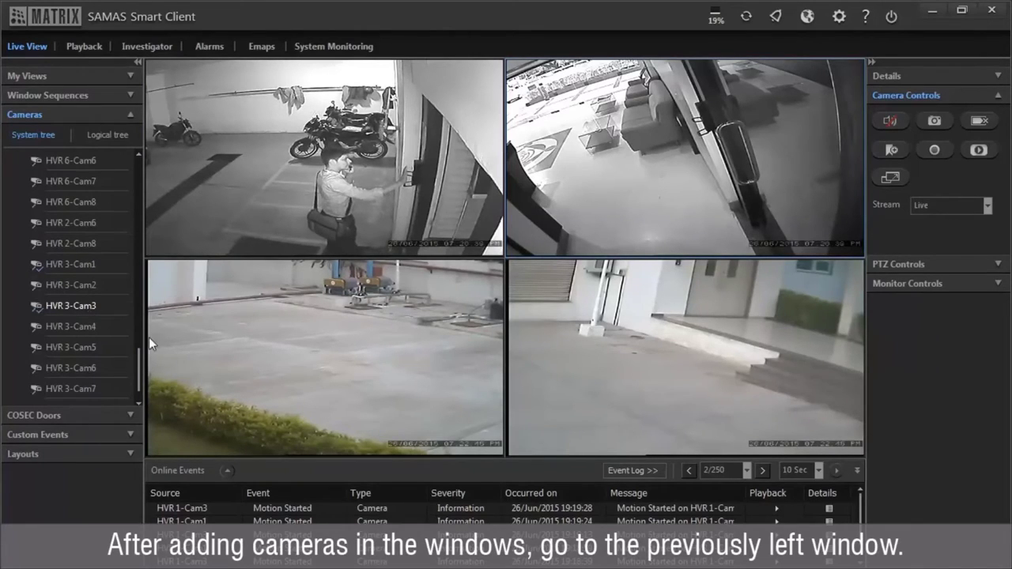
# Return to page 1 and start Sequence 1 in the empty third tile
pyautogui.click(689, 470)
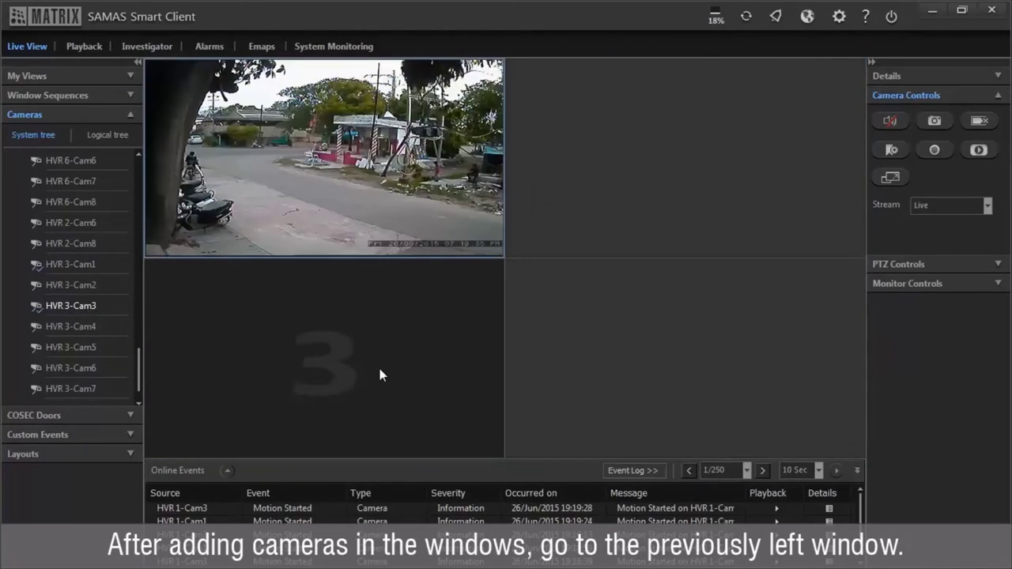
pyautogui.click(73, 101)
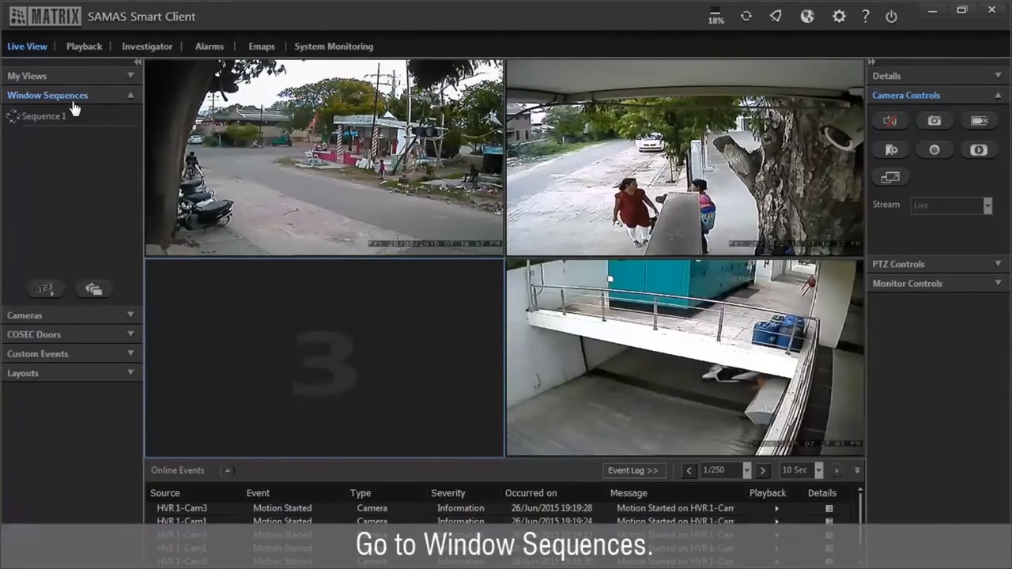
pyautogui.click(57, 118)
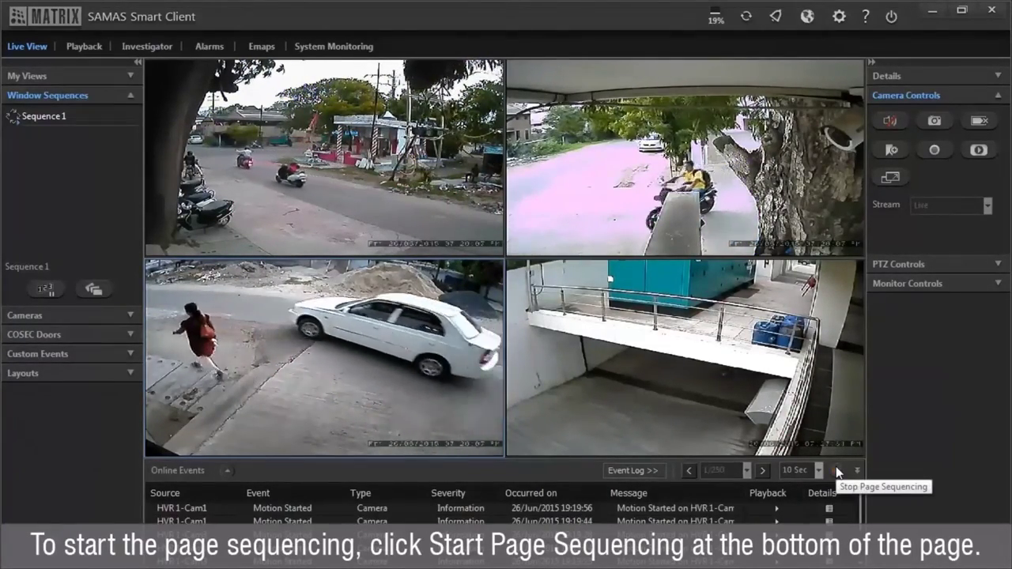
# Turn on page sequencing so live view cycles pages every 10 seconds
pyautogui.click(837, 471)
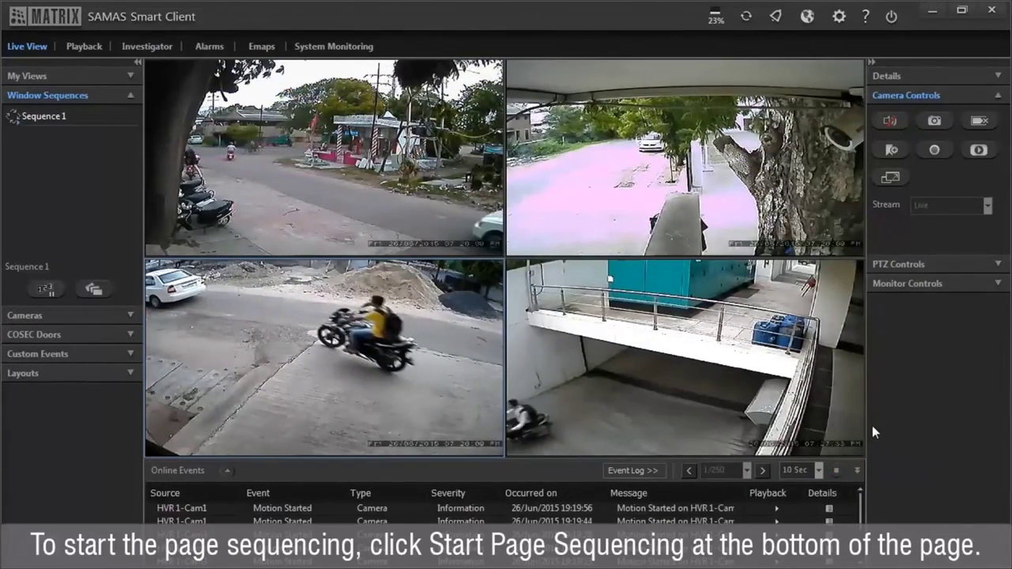